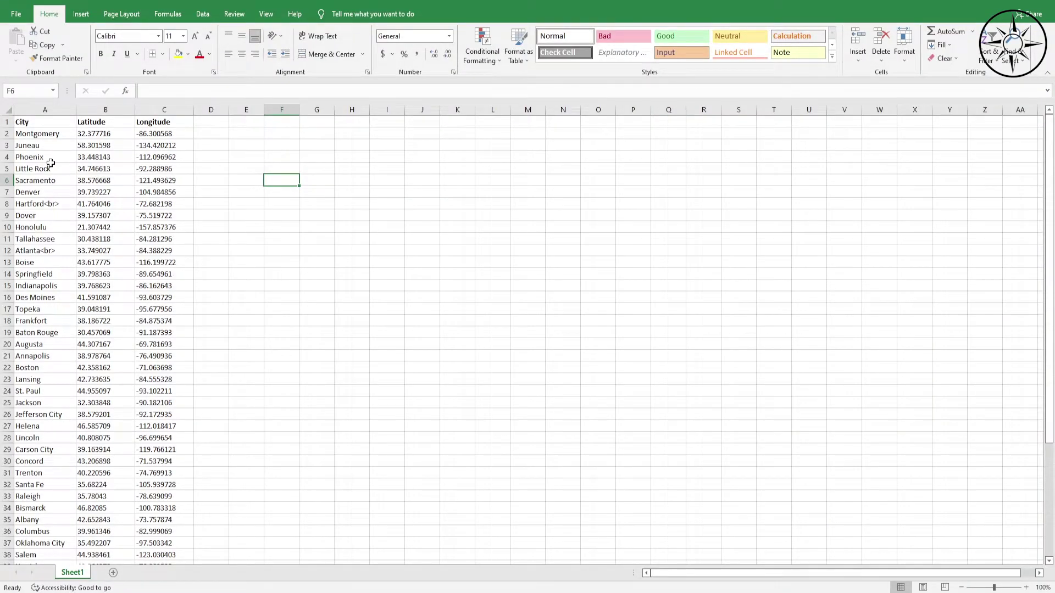
# - Select the city names in A5:A10 and longitudes in C9:C13, then clear the selection
pyautogui.moveTo(49, 168); pyautogui.dragTo(55, 227)
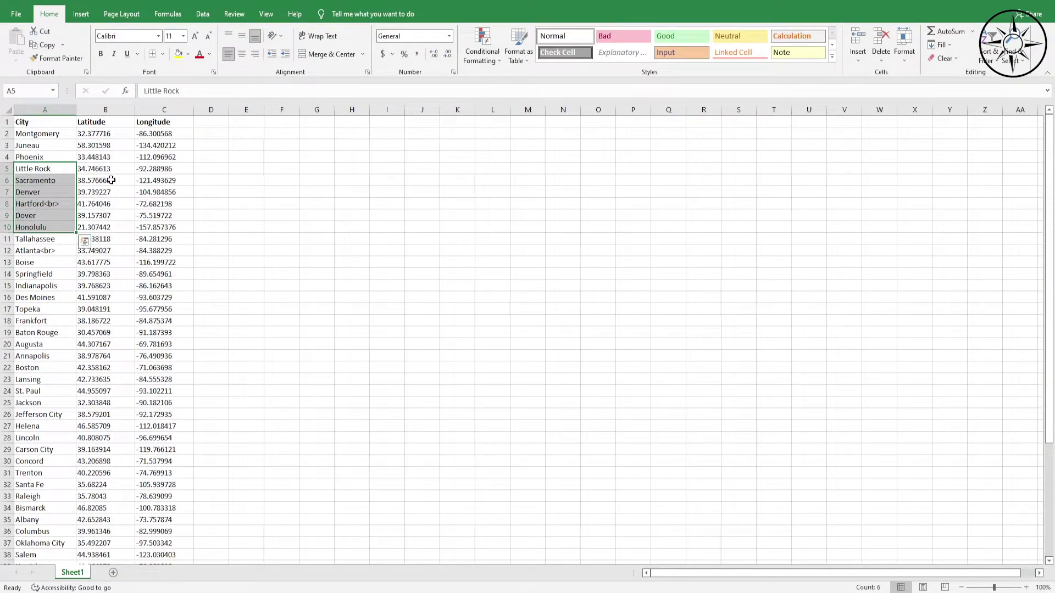
pyautogui.moveTo(158, 215); pyautogui.dragTo(162, 262)
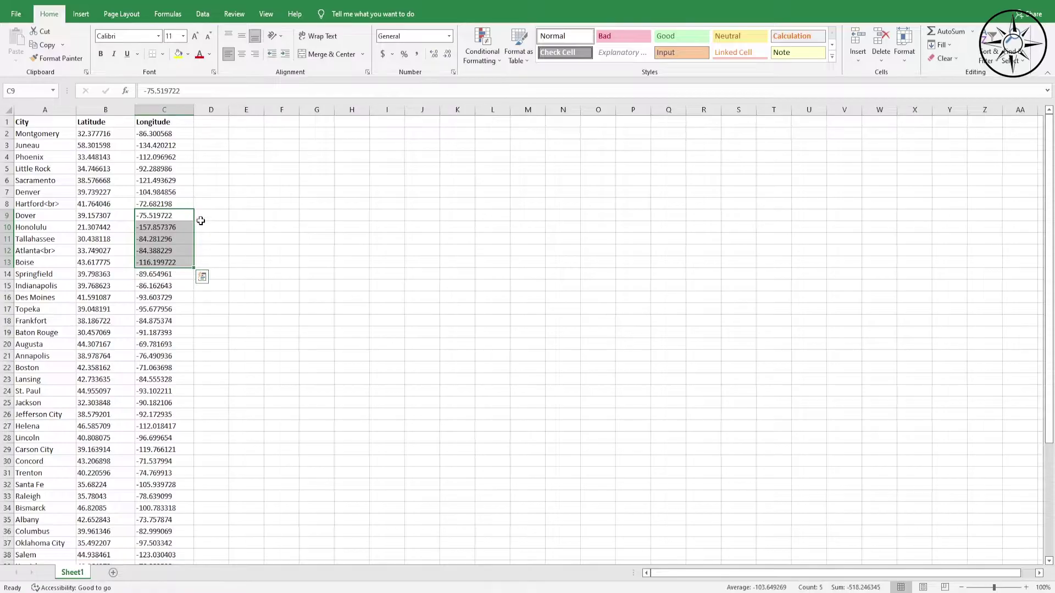
pyautogui.click(217, 239)
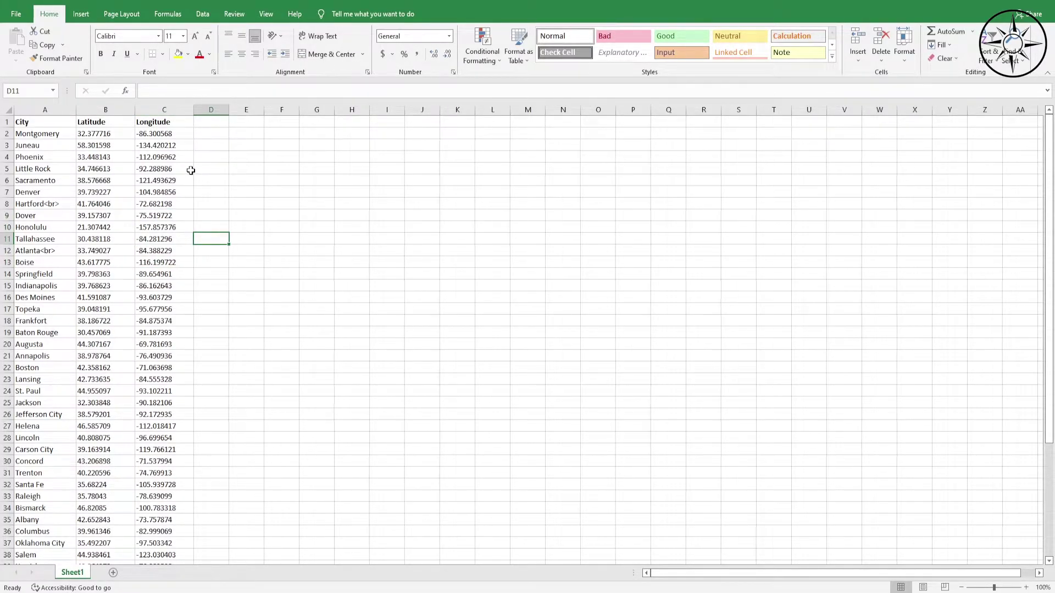
# - Save the sheet as a CSV (MS-DOS) file named us_cities in the Desktop us_cities folder
pyautogui.click(19, 14)
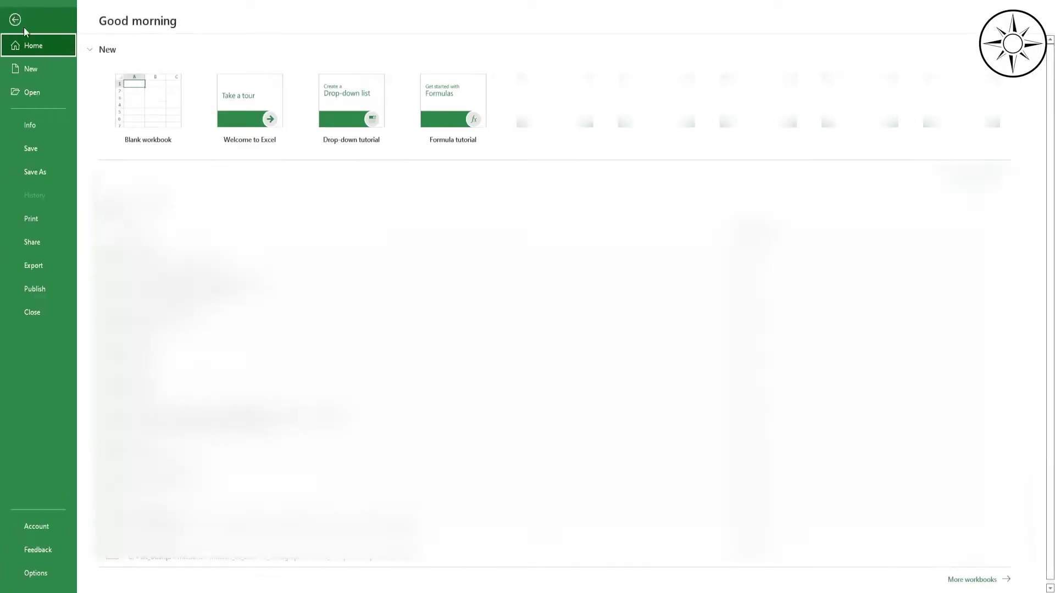
pyautogui.click(45, 177)
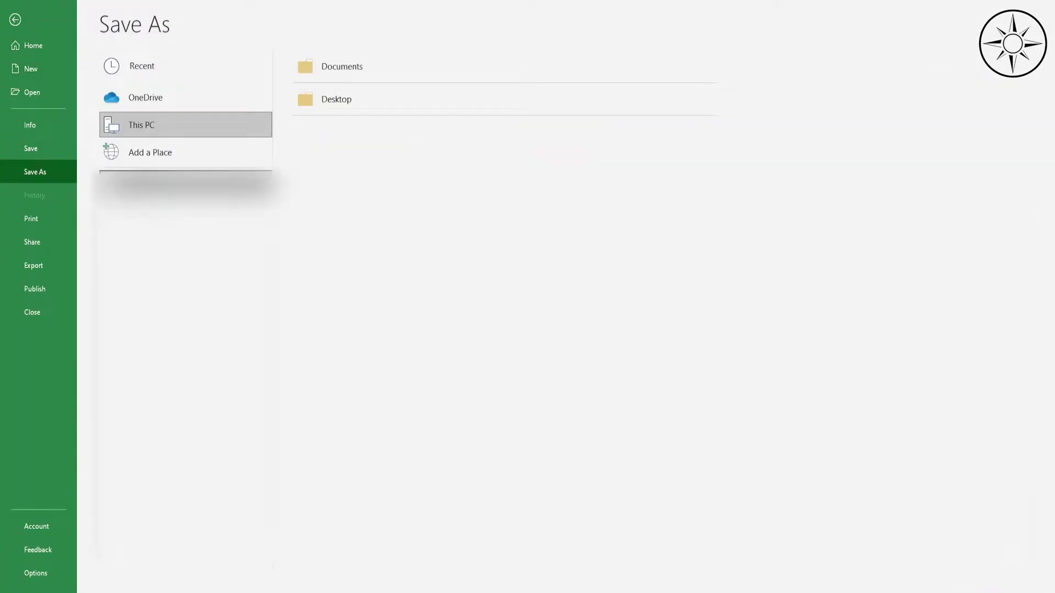
pyautogui.click(353, 202)
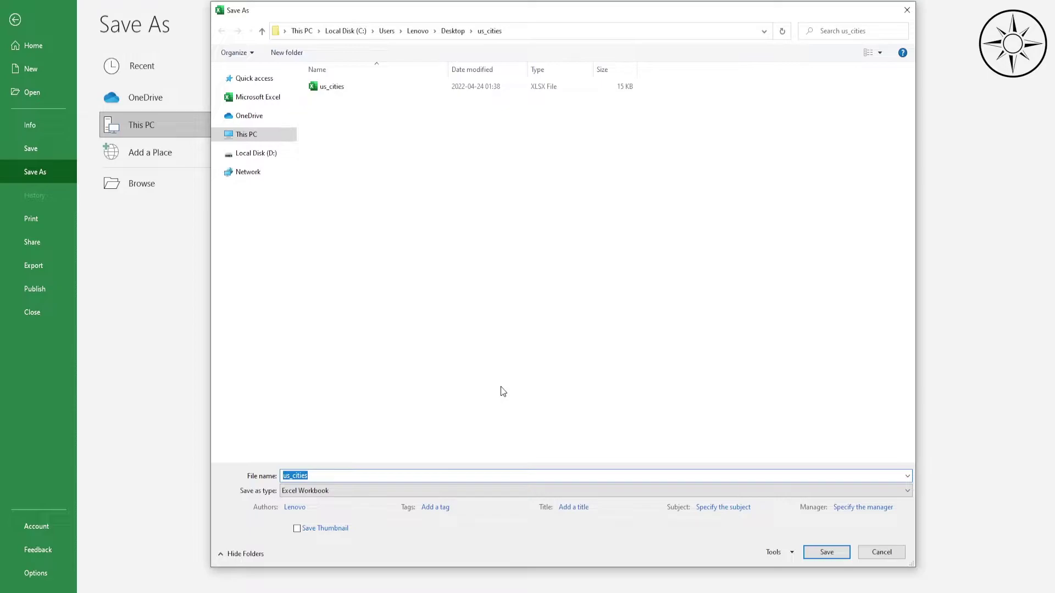
pyautogui.click(464, 491)
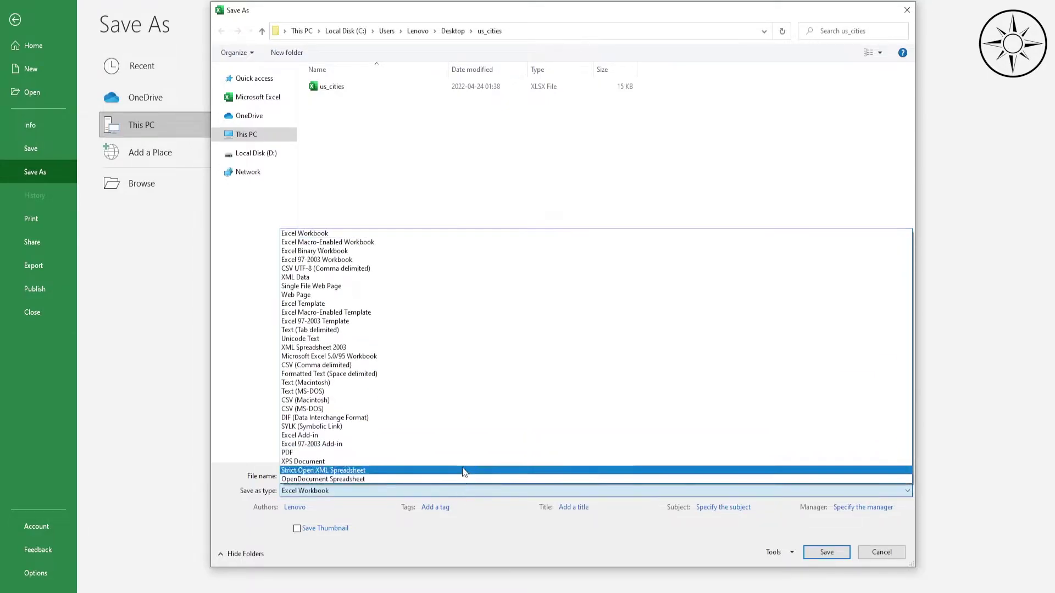
pyautogui.click(442, 407)
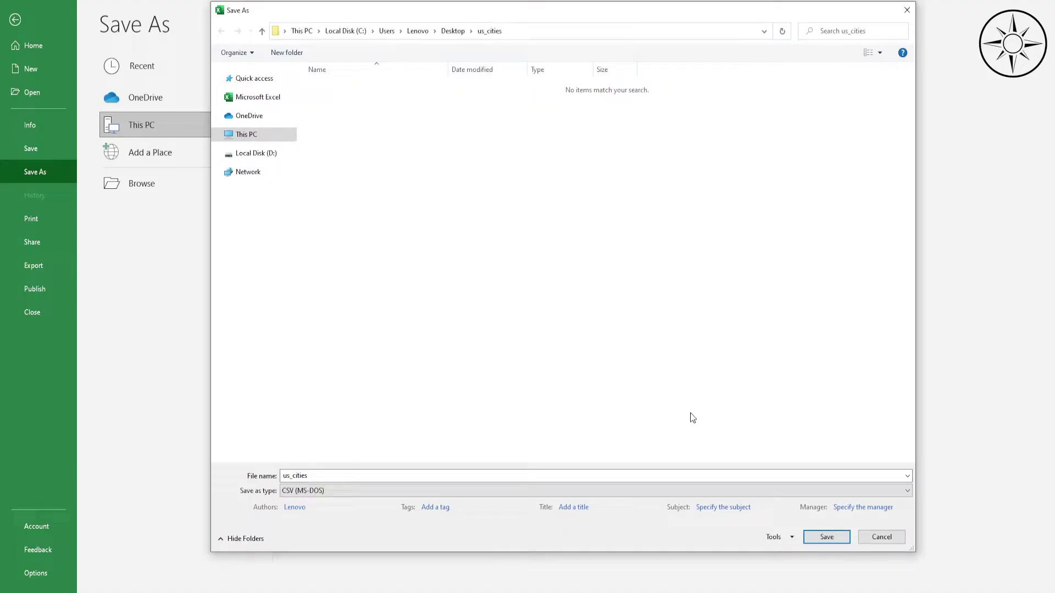
pyautogui.click(828, 538)
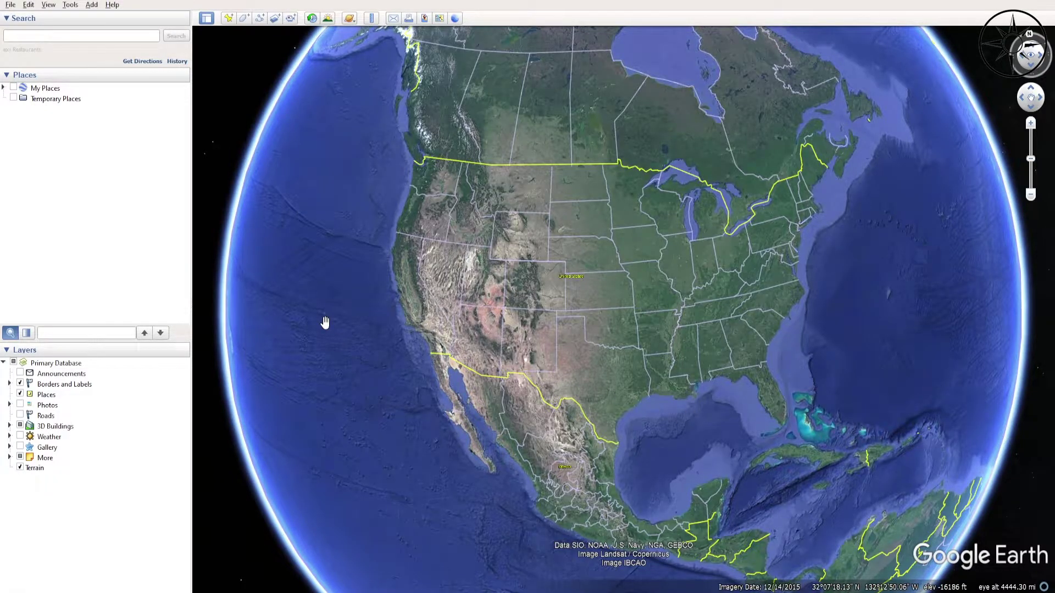
# - Import the us_cities CSV from the Desktop us_cities folder into the Data Import Wizard
pyautogui.click(10, 5)
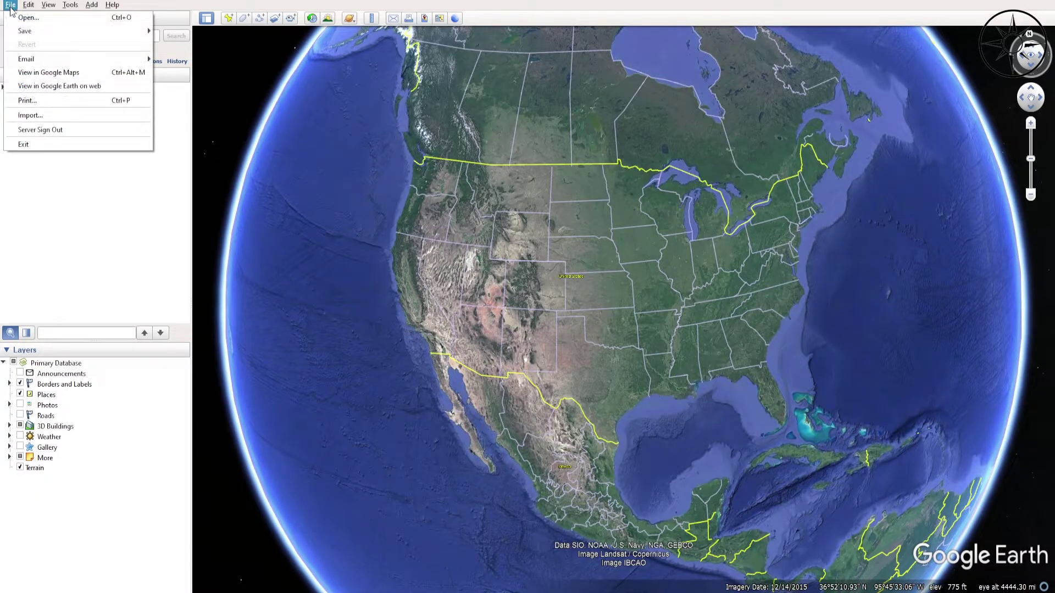
pyautogui.click(26, 117)
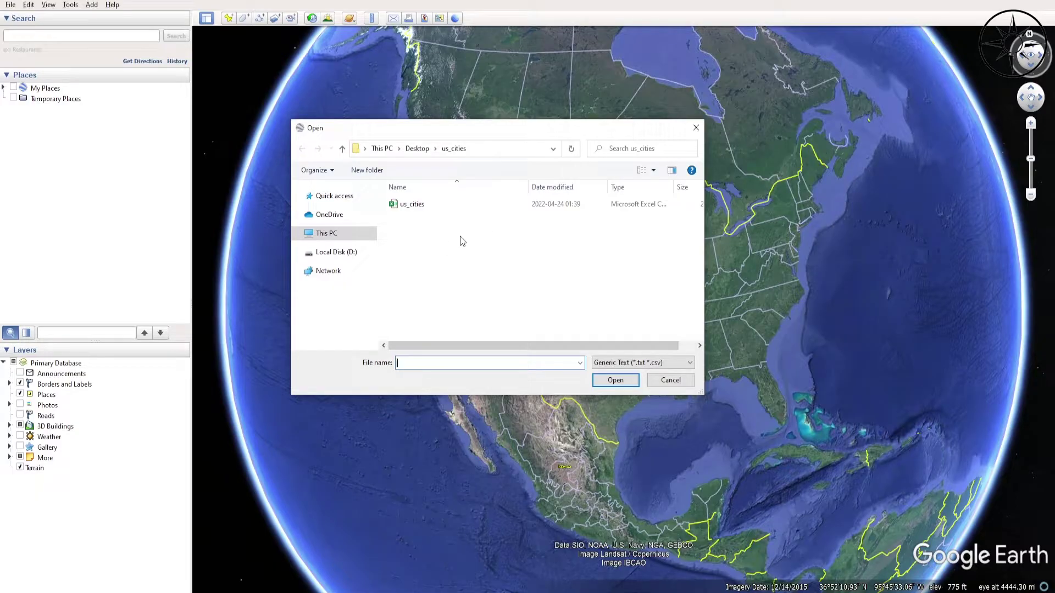
pyautogui.moveTo(513, 128); pyautogui.dragTo(553, 140)
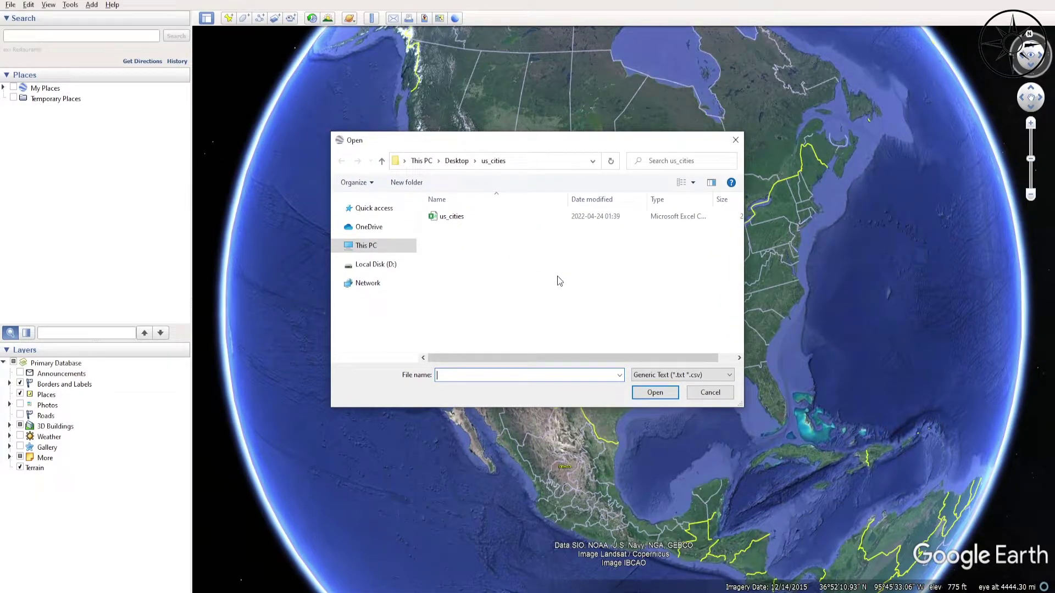
pyautogui.click(461, 220)
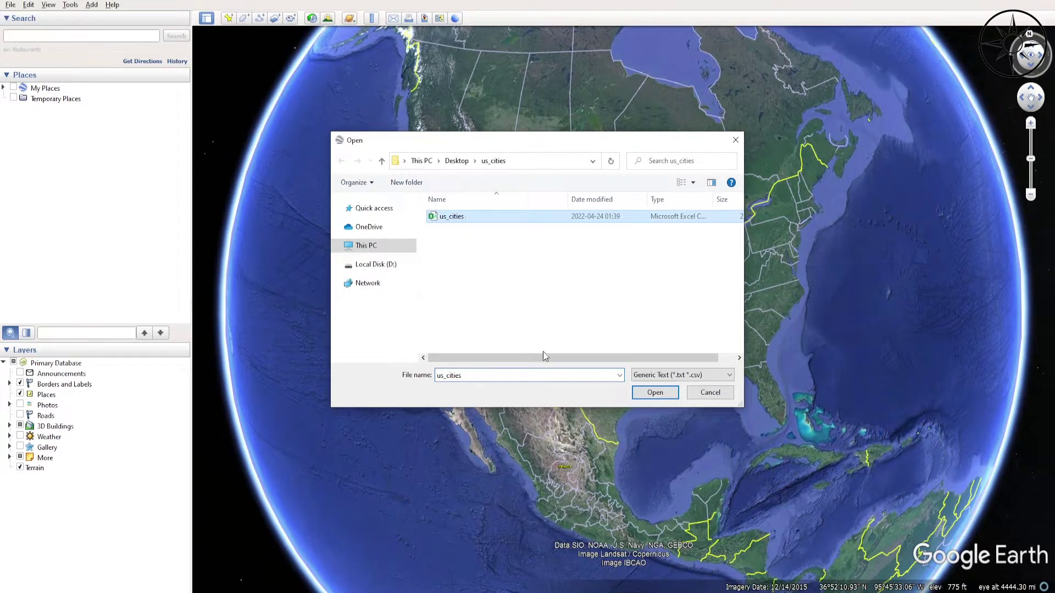
pyautogui.click(657, 392)
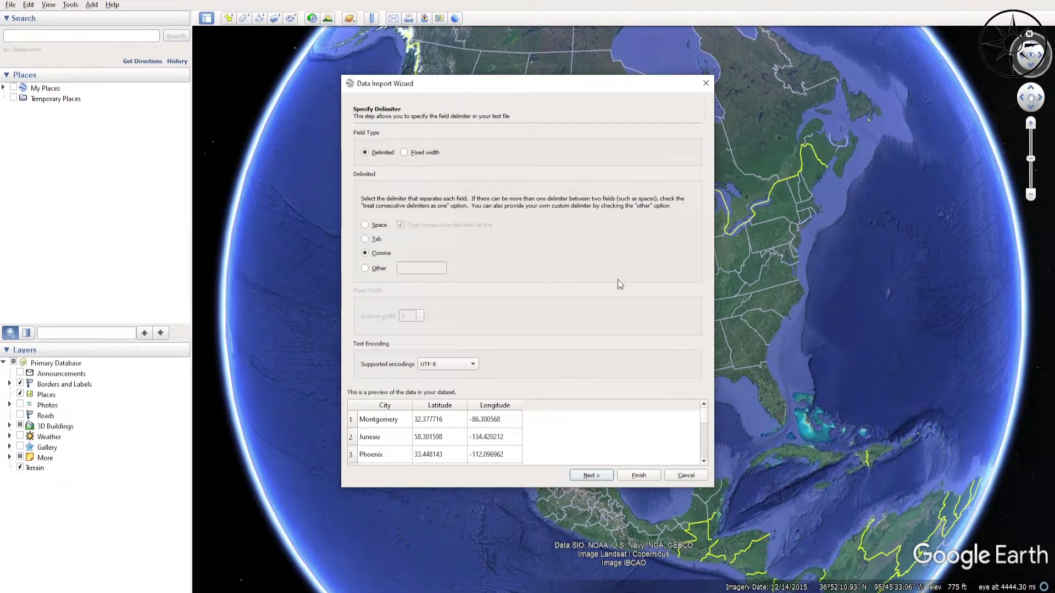
# - Keep the Comma delimiter, use the Latitude and Longitude columns as coordinates, and finish the import
pyautogui.click(599, 474)
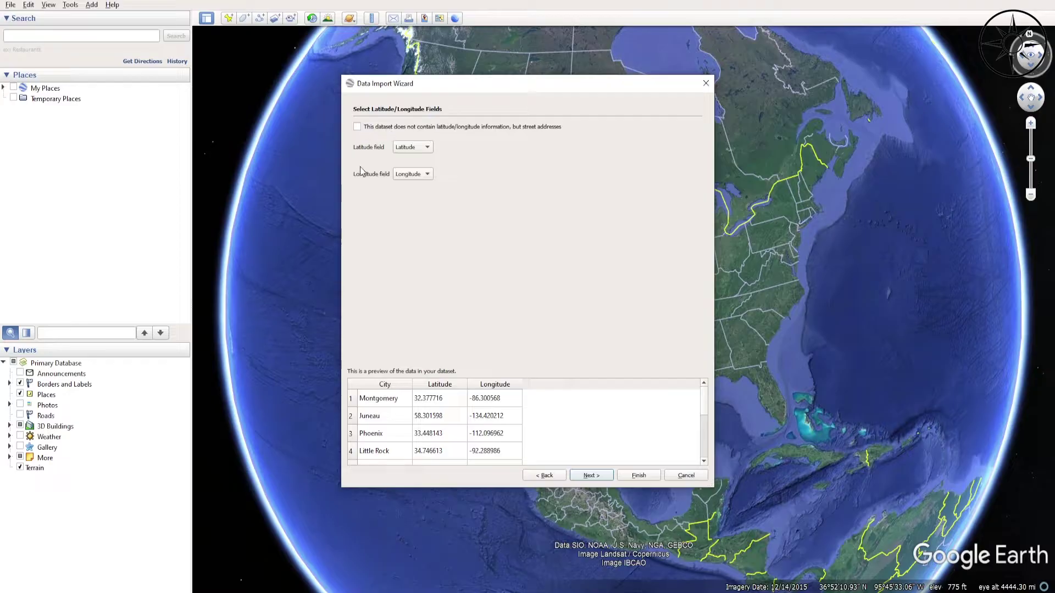
pyautogui.click(428, 151)
pyautogui.click(426, 149)
pyautogui.click(597, 476)
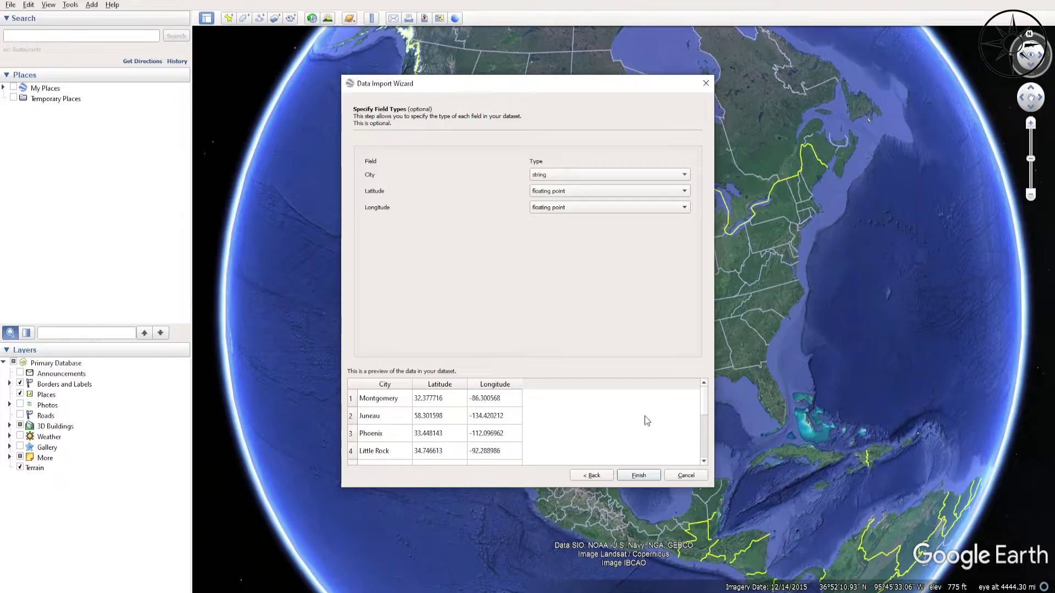
pyautogui.click(638, 476)
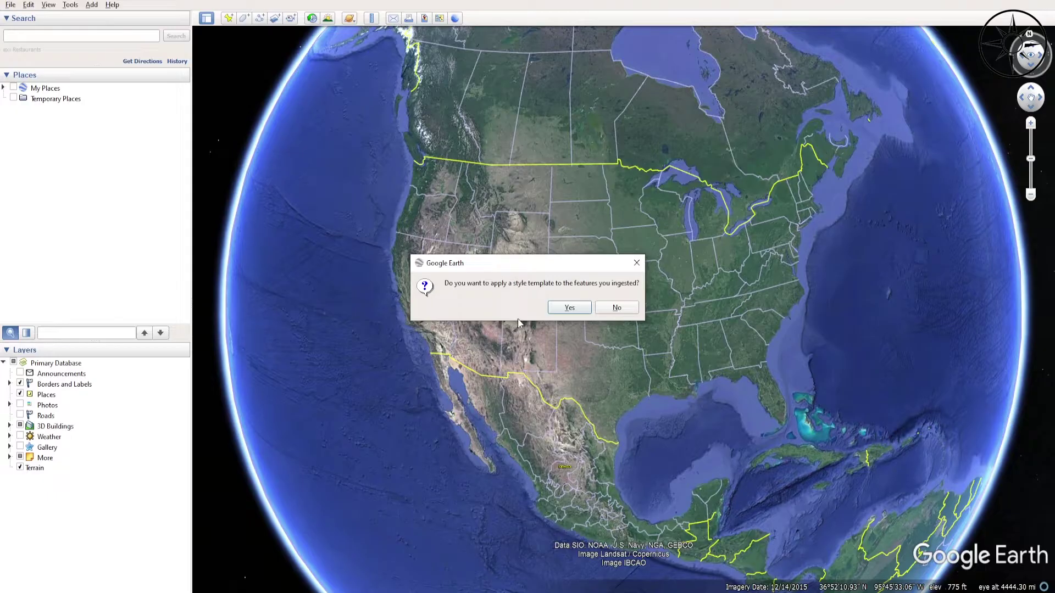
# - Apply a style template and name each placemark by its City field
pyautogui.click(584, 312)
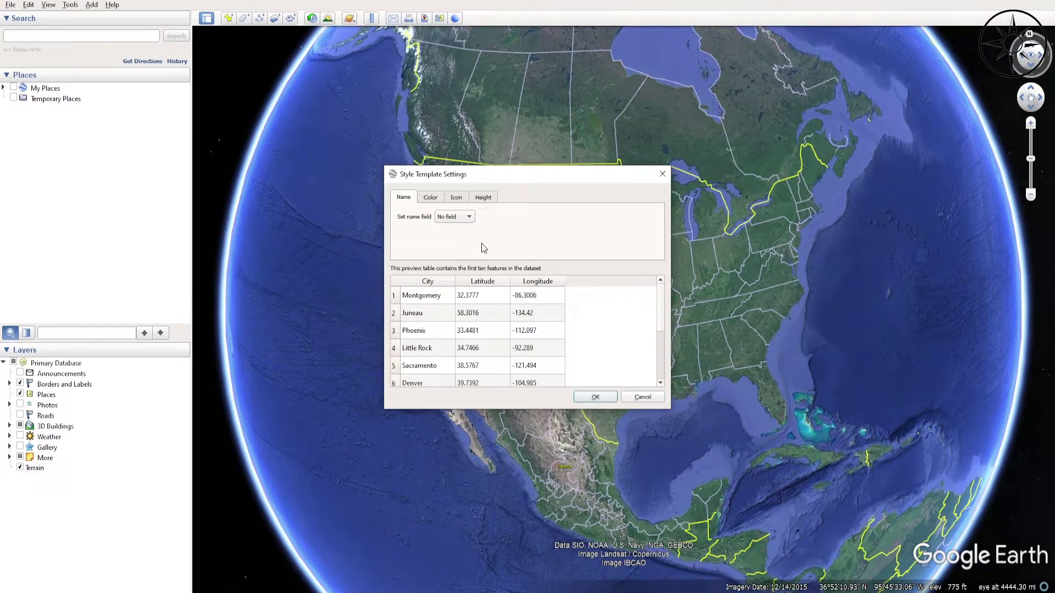
pyautogui.click(468, 220)
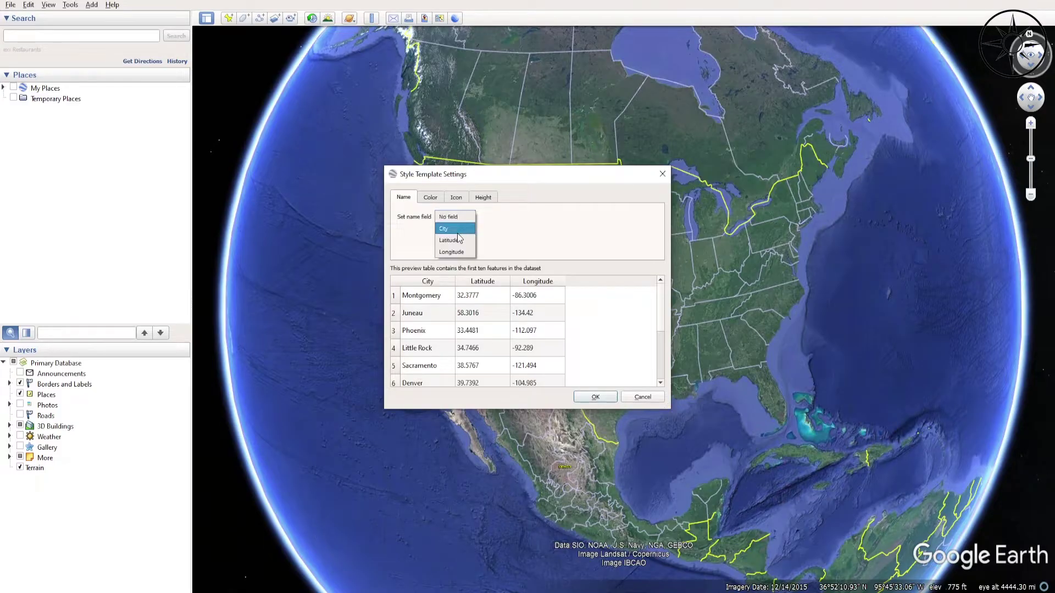
pyautogui.click(456, 231)
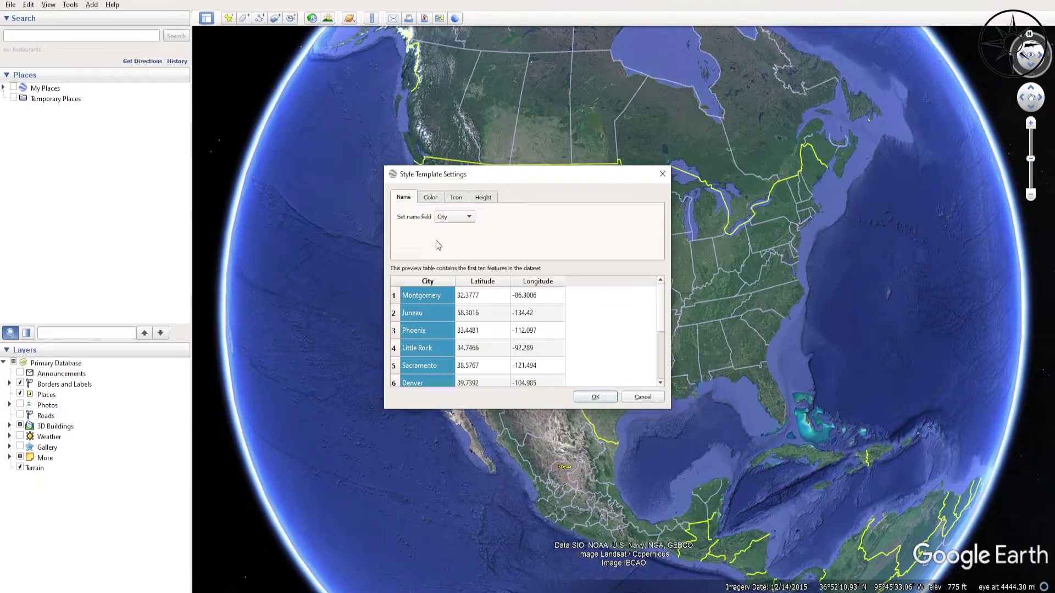
# - Set a single red colour for all city points
pyautogui.click(433, 199)
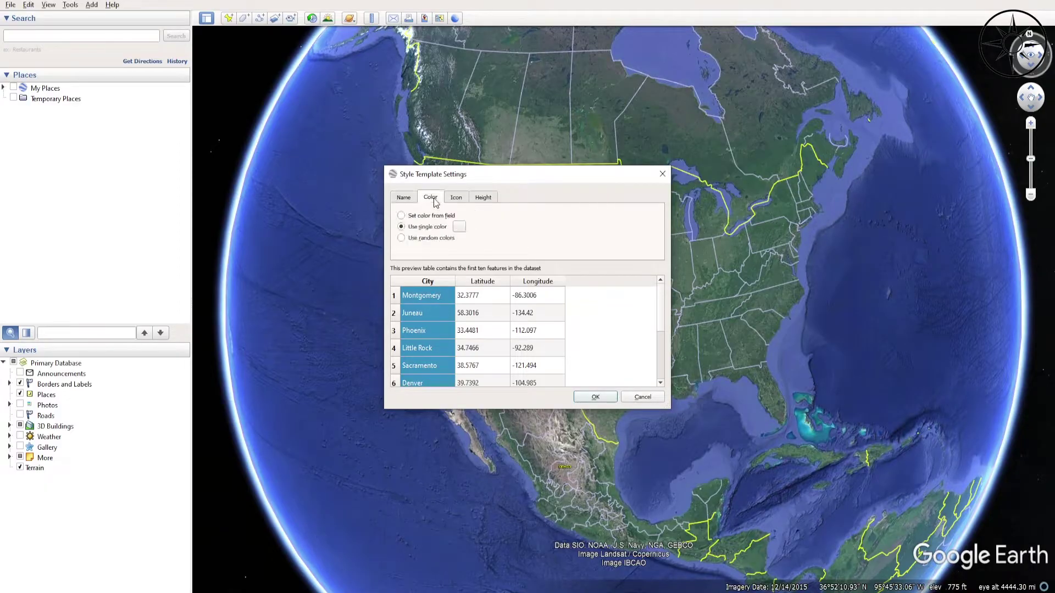
pyautogui.click(459, 227)
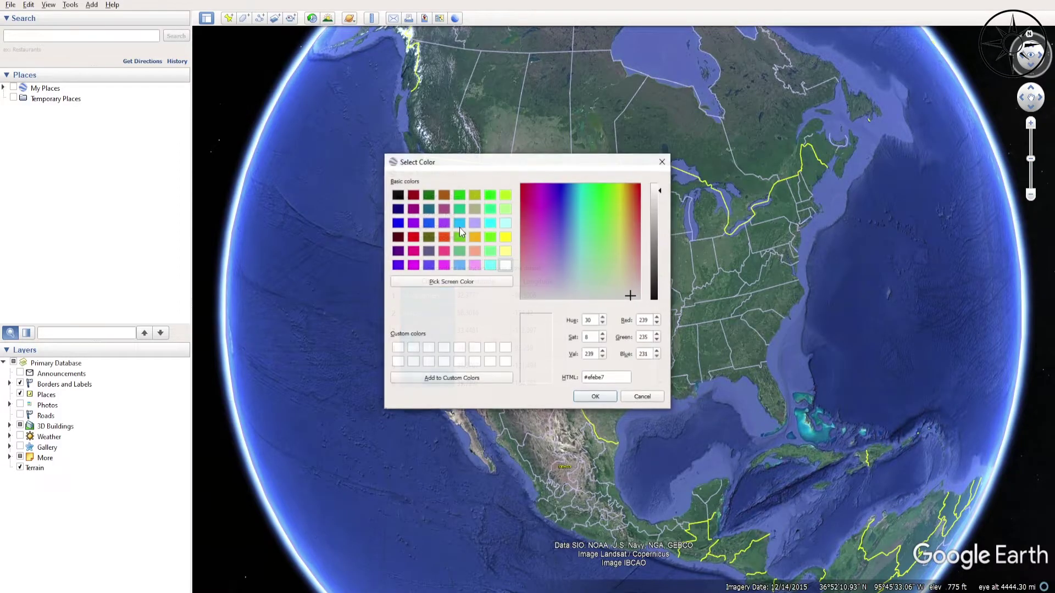
pyautogui.click(412, 237)
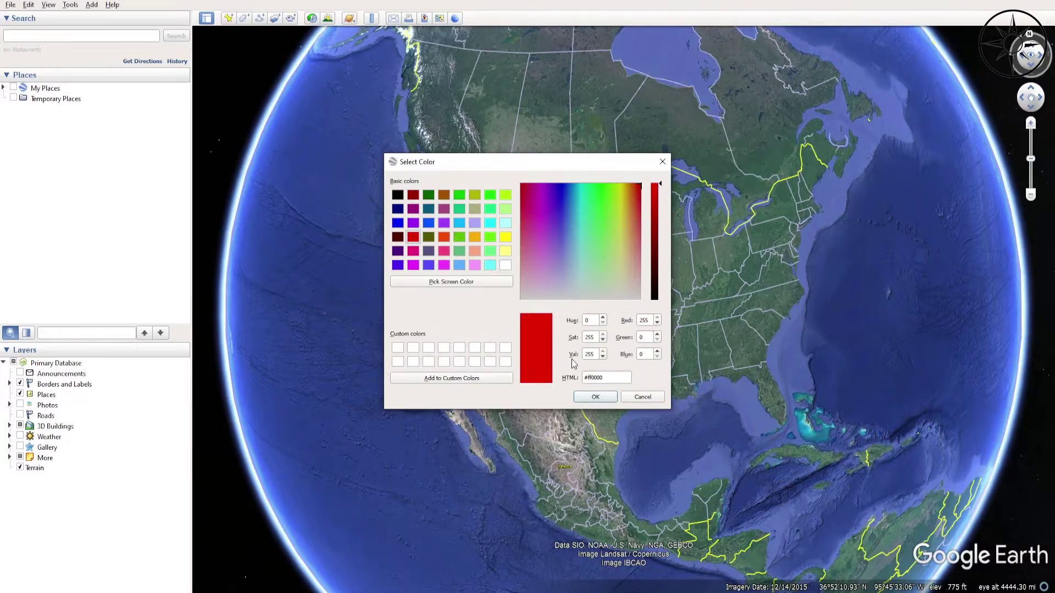
pyautogui.click(597, 397)
# - Use the pushpin icon for all points and accept the style settings
pyautogui.click(458, 201)
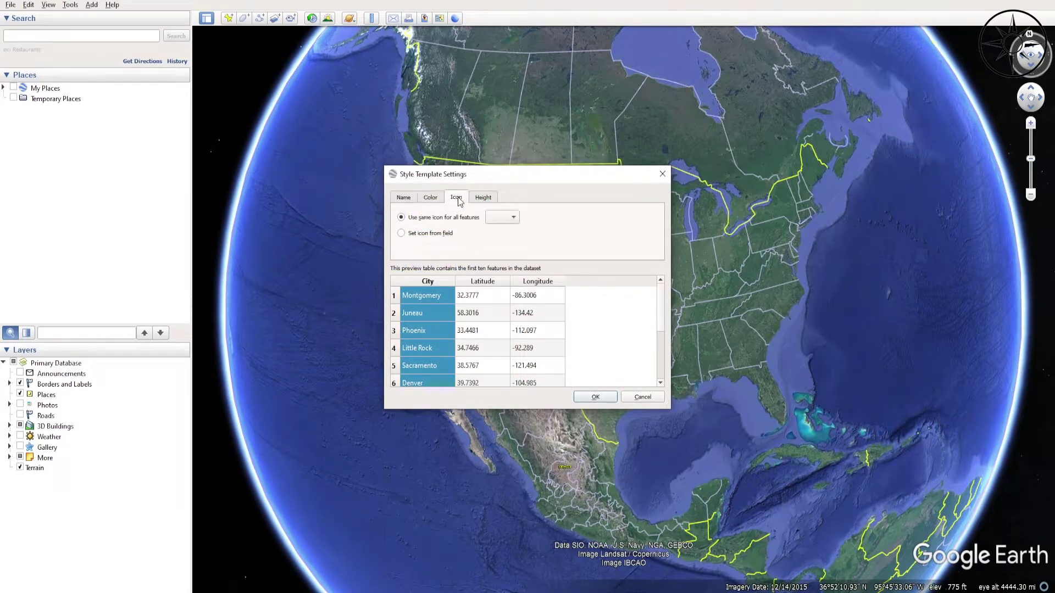
pyautogui.click(513, 219)
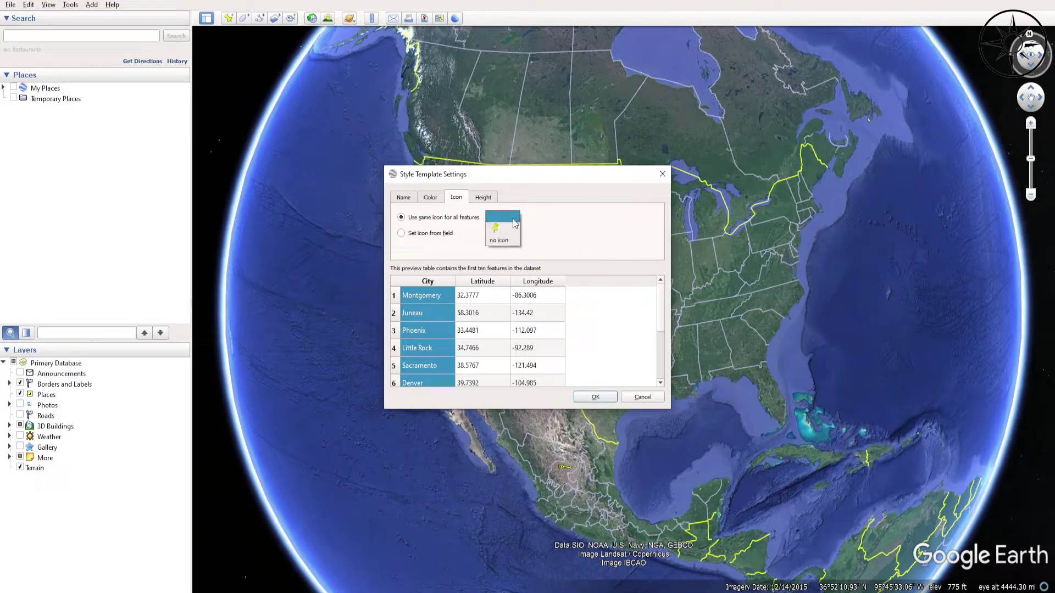
pyautogui.click(506, 232)
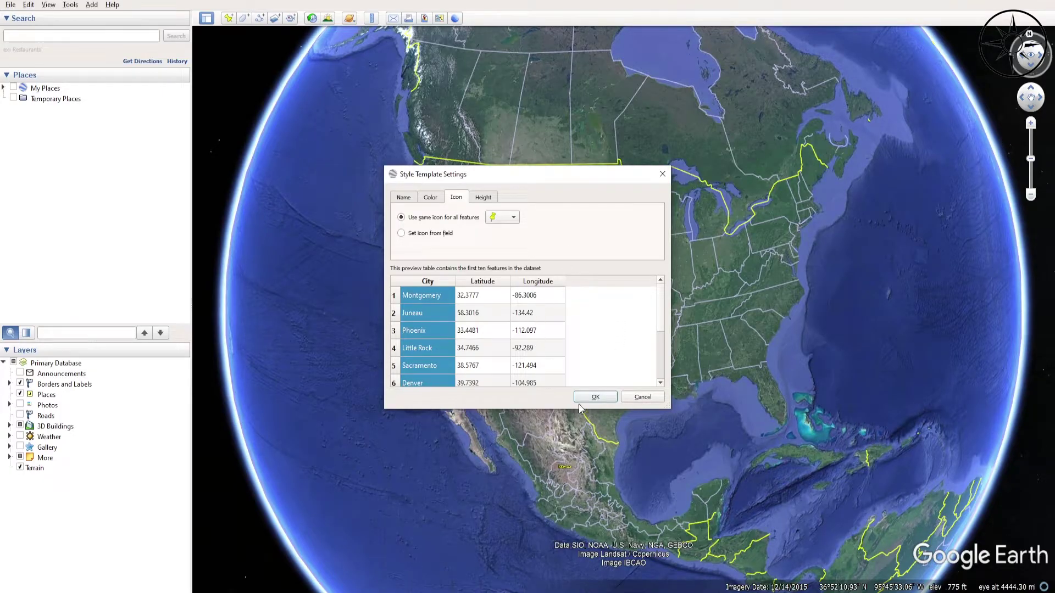
pyautogui.click(603, 396)
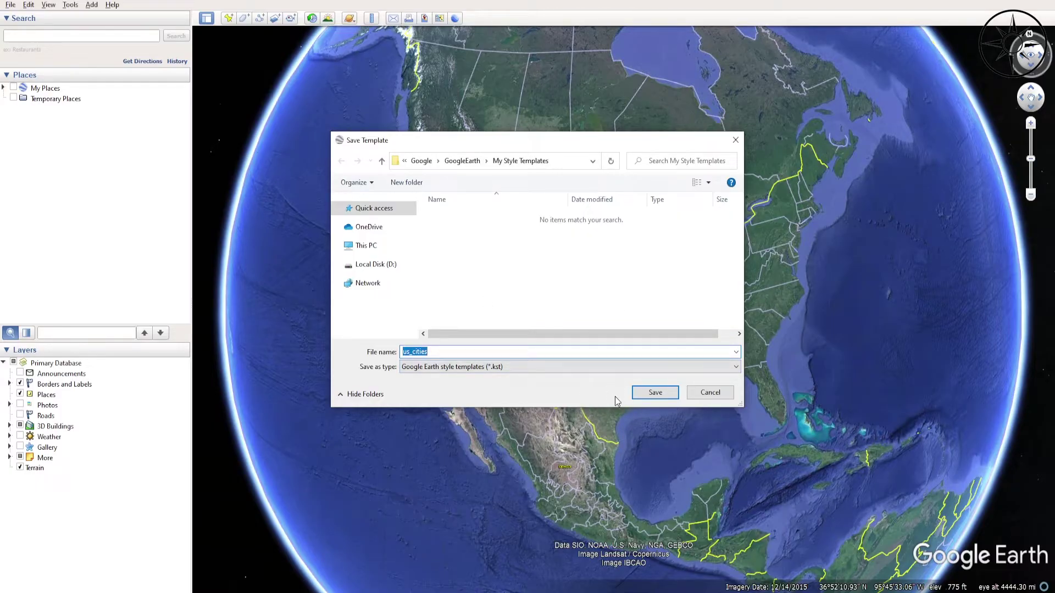
# - Cancel the Save Template dialog without saving the us_cities style template
pyautogui.click(720, 397)
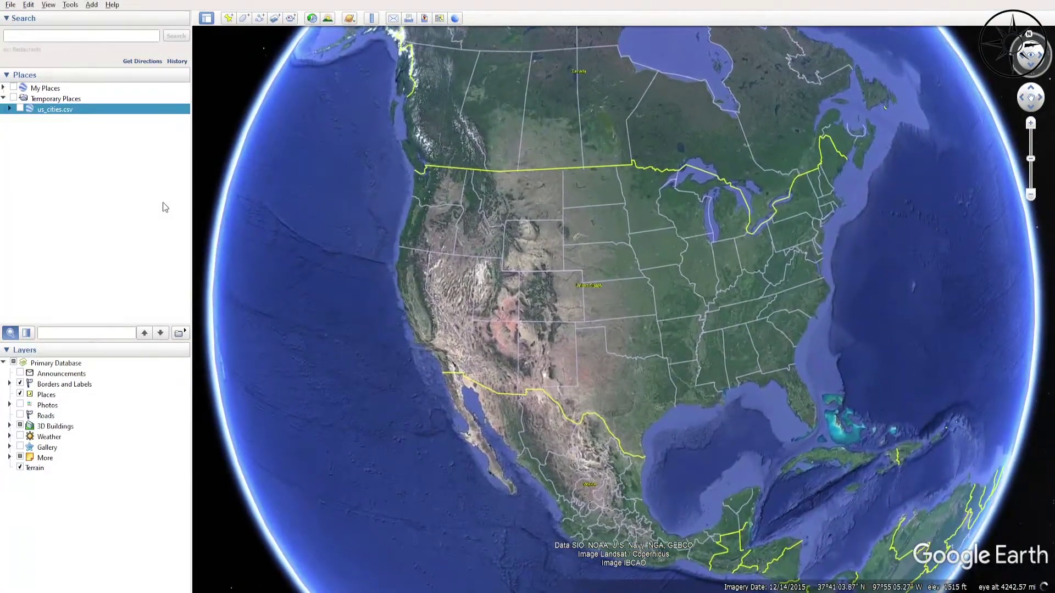
# - Show the us_cities.csv layer and zoom in on the United States' red city pushpins
pyautogui.click(19, 108)
pyautogui.scroll(-2, 570, 271)
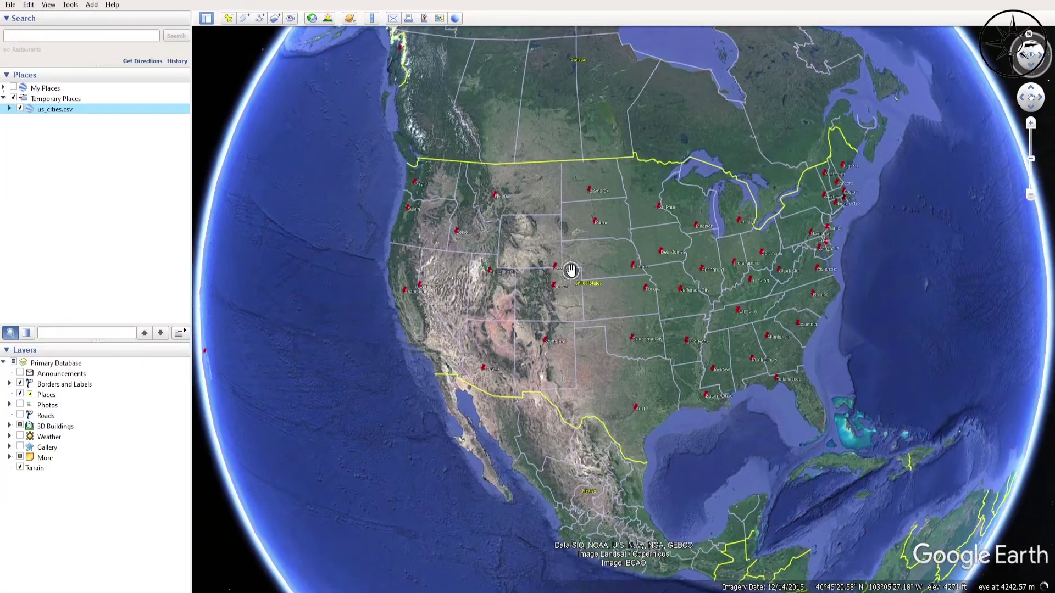
pyautogui.scroll(-2, 631, 434)
pyautogui.scroll(-3, 616, 455)
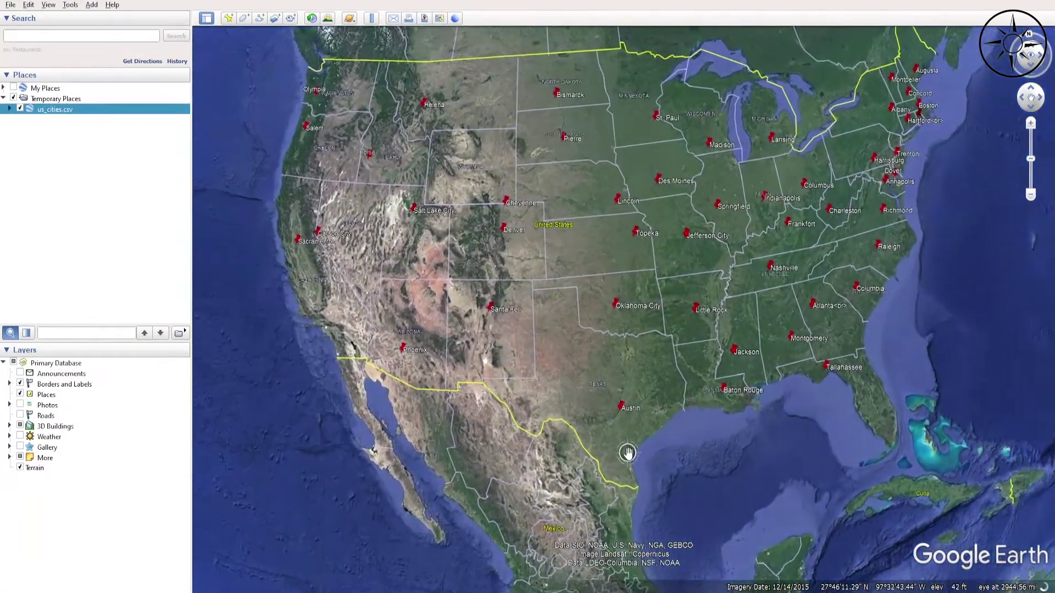
pyautogui.scroll(-2, 628, 453)
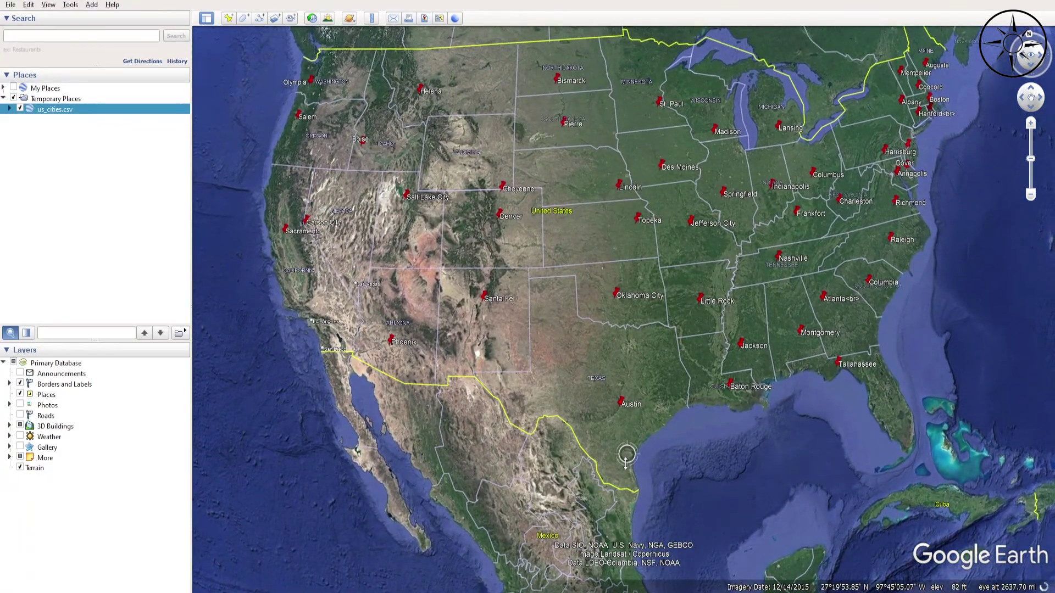
pyautogui.scroll(-2, 620, 385)
pyautogui.scroll(6, 620, 385)
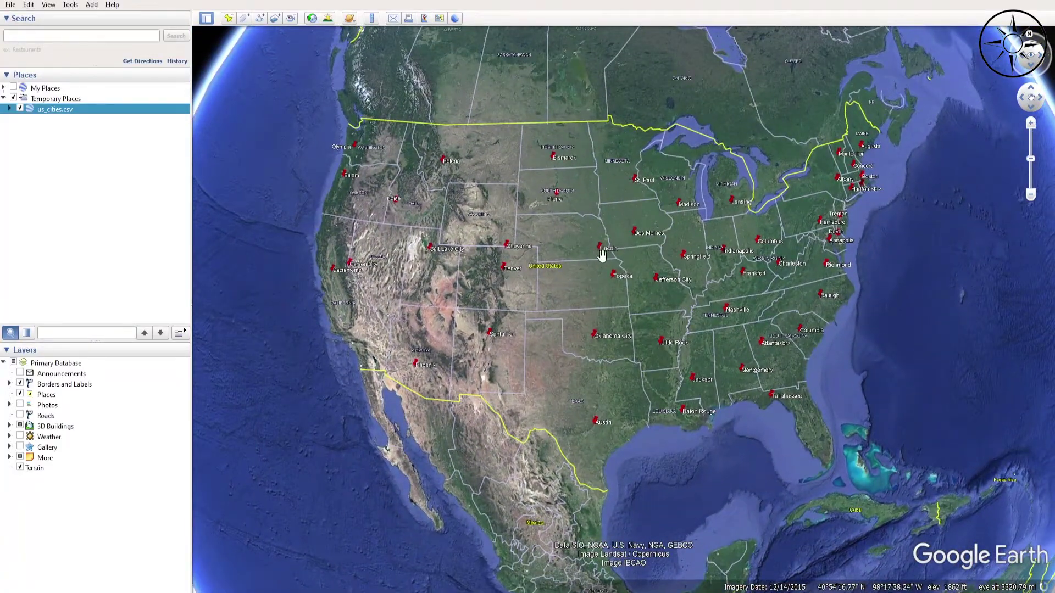
pyautogui.scroll(-2, 402, 281)
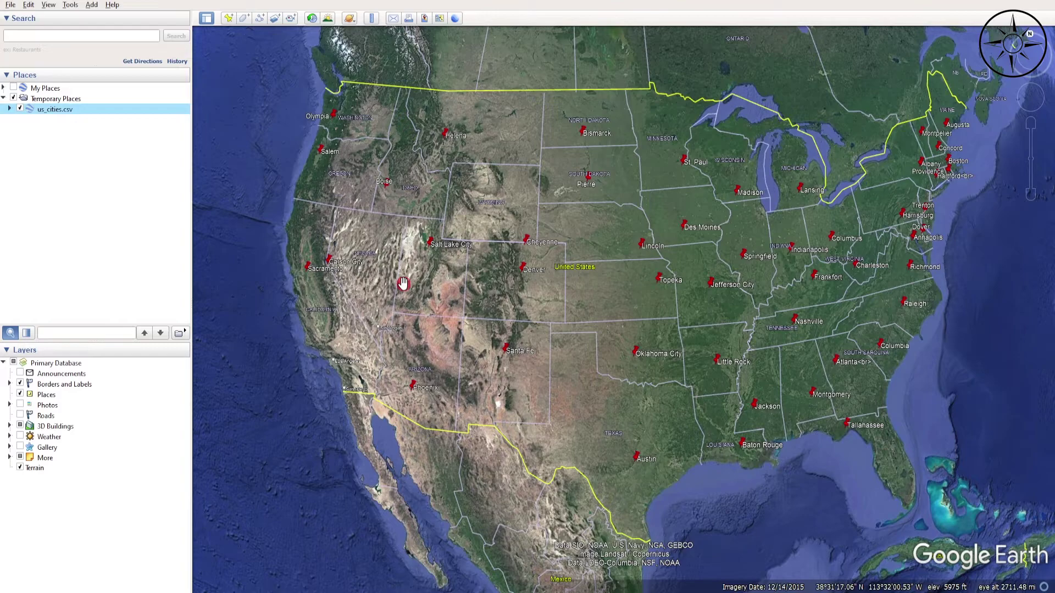
# - Save the us_cities.csv layer as a us_cities KMZ file on the Desktop
pyautogui.rightClick(74, 114)
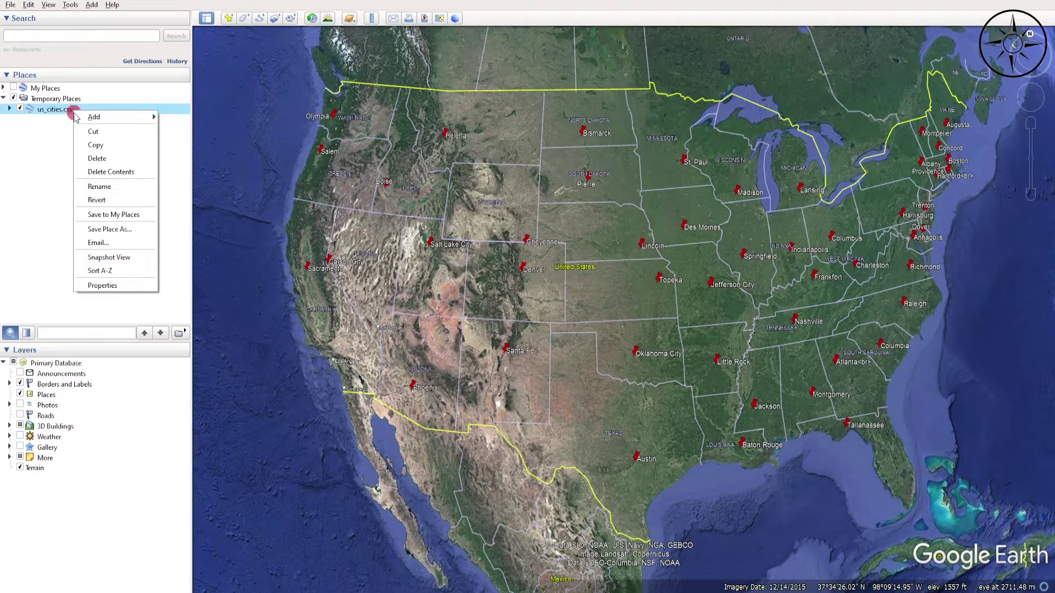
pyautogui.click(140, 230)
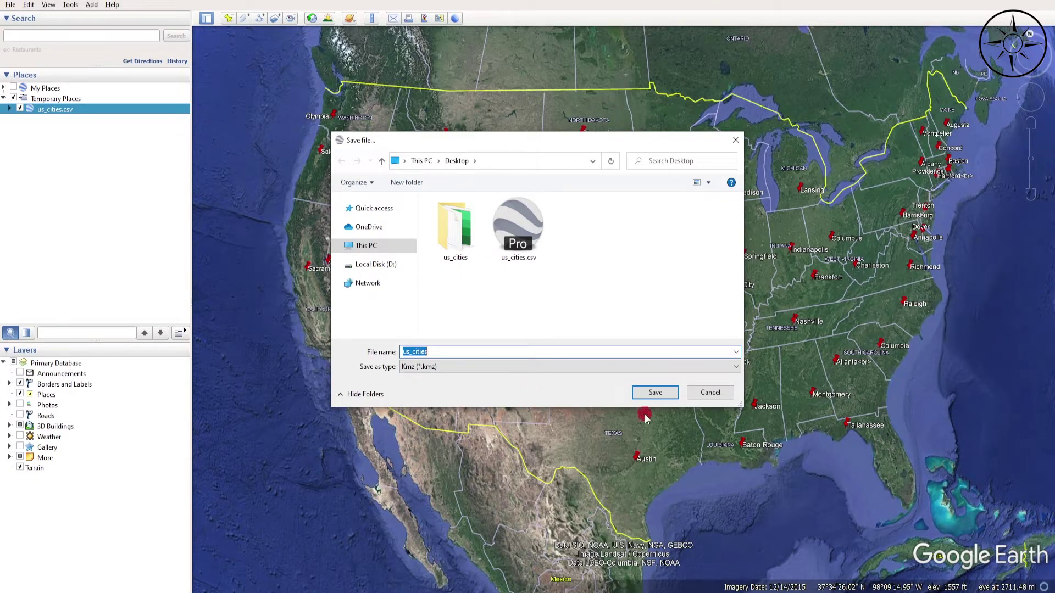
pyautogui.click(658, 394)
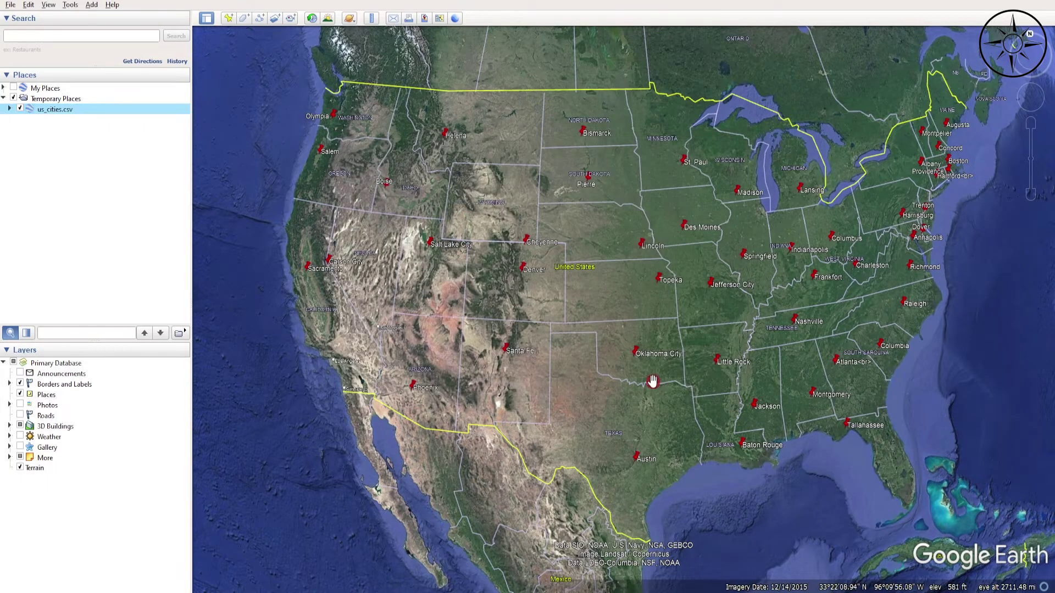